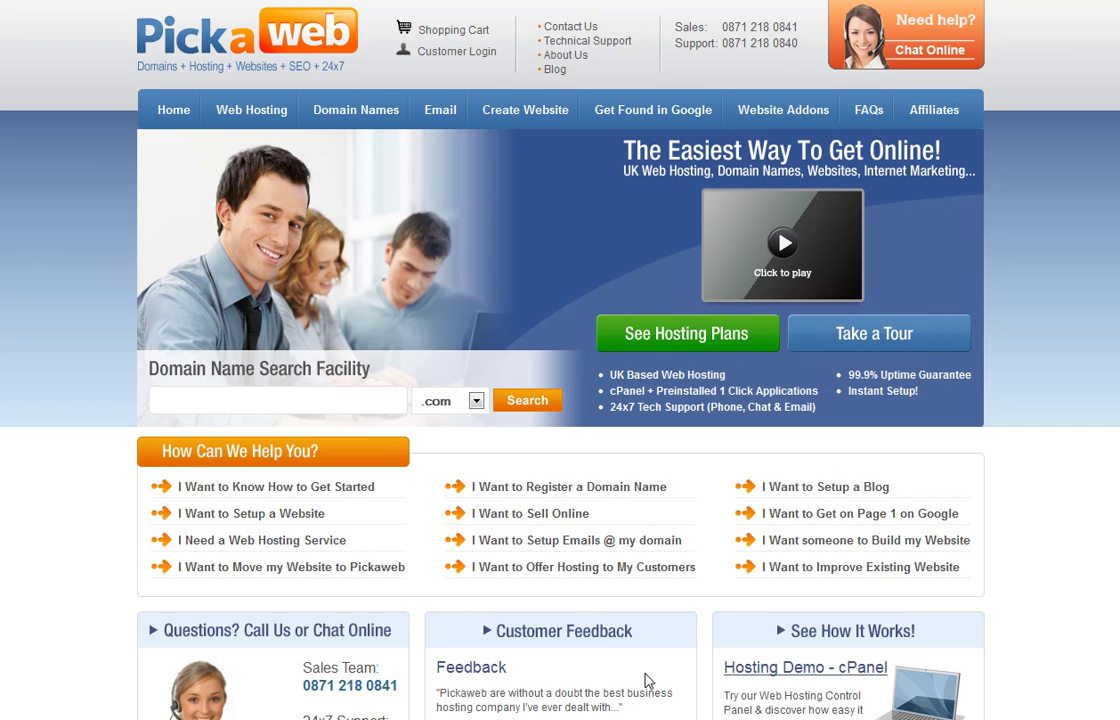
Step: Search for the domain name zsgsdfgsdfbvsdfdf with the .com extension
click(274, 401)
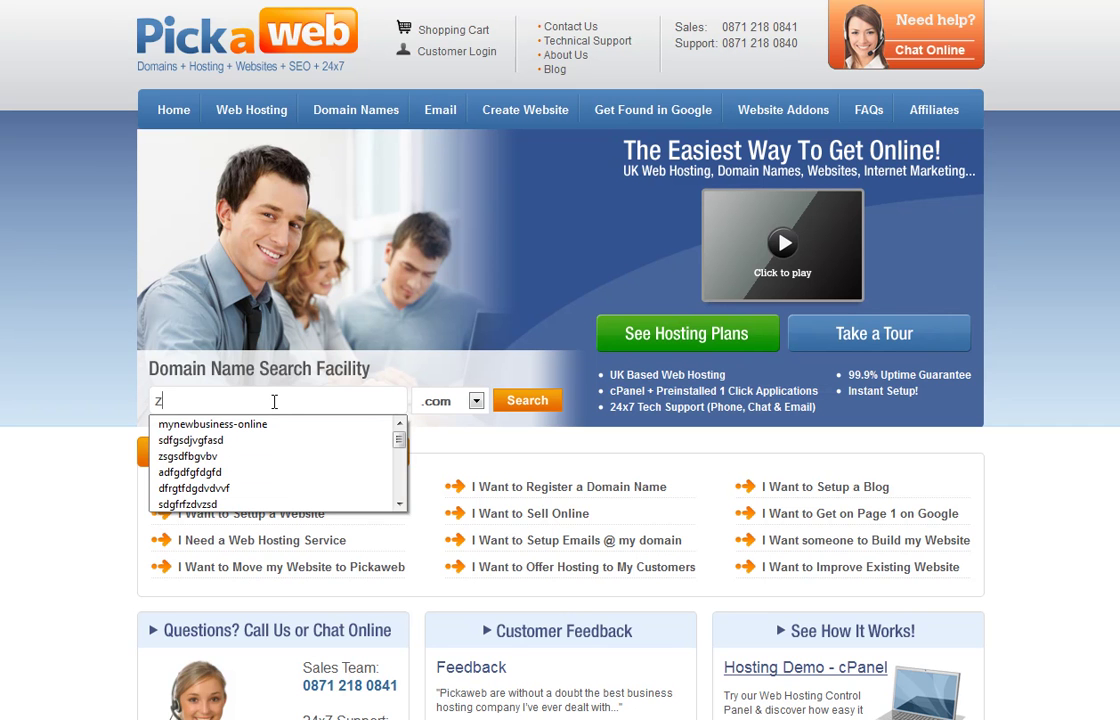
text(zsgsdfgsdfbvsdfdf)
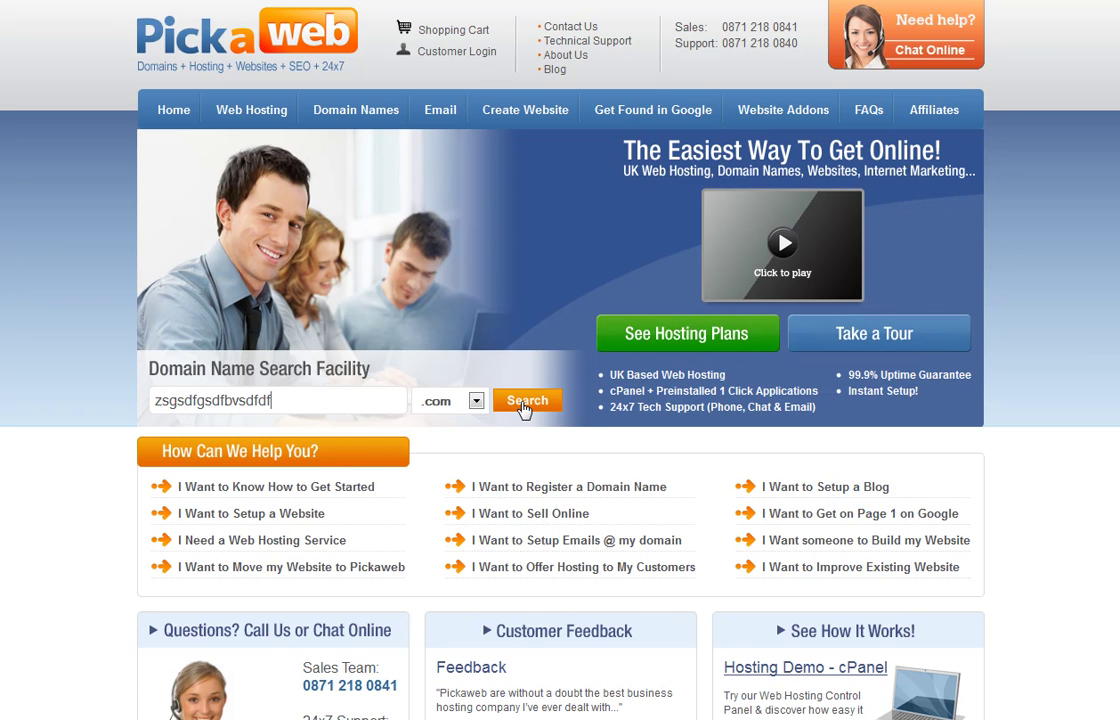
click(521, 402)
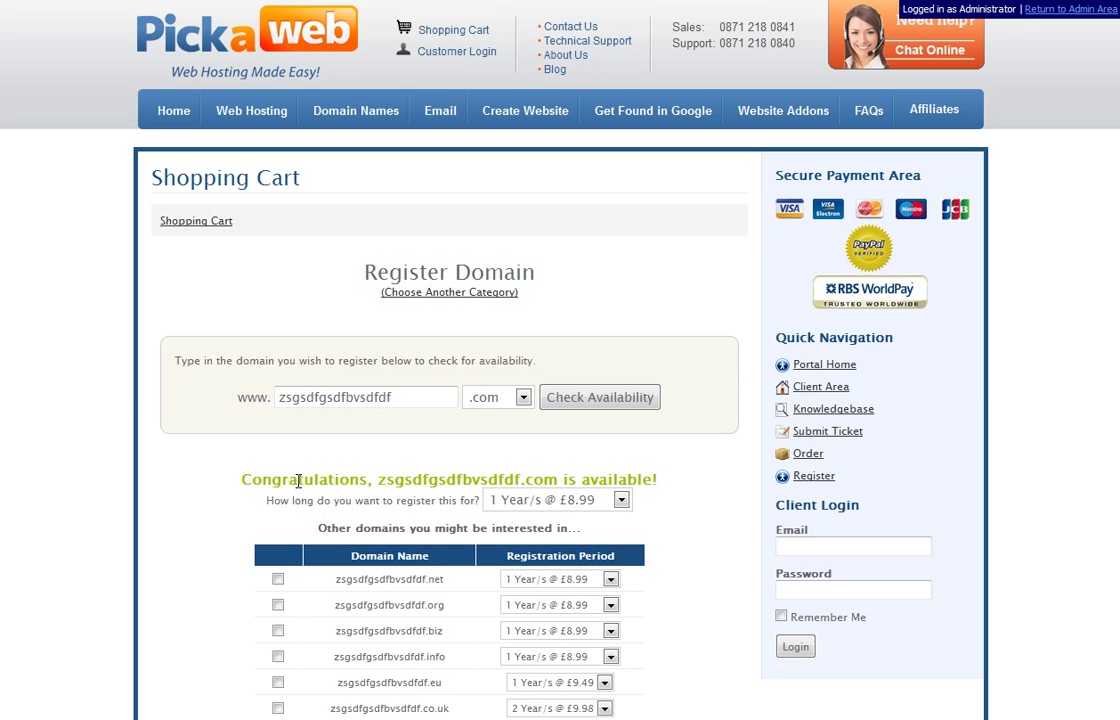
Step: Examine the availability result, the .net and .org alternatives, and the registration periods offered for the .com domain
drag(378, 480, 557, 480)
scroll(705, 470, down, 2)
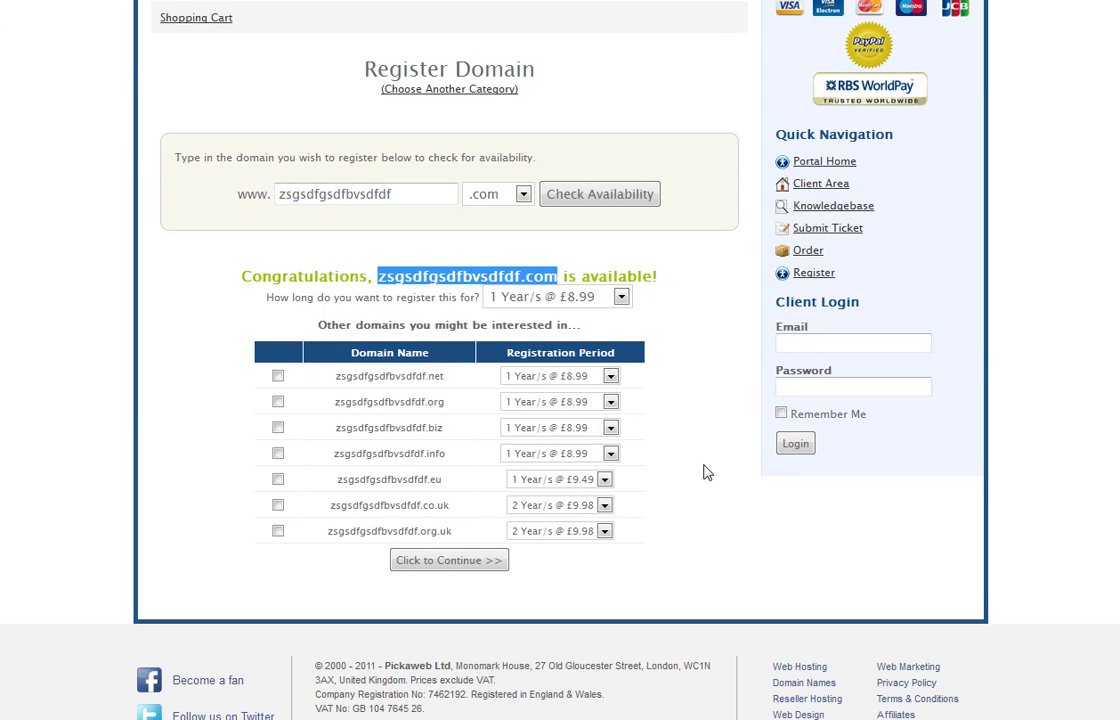
click(538, 274)
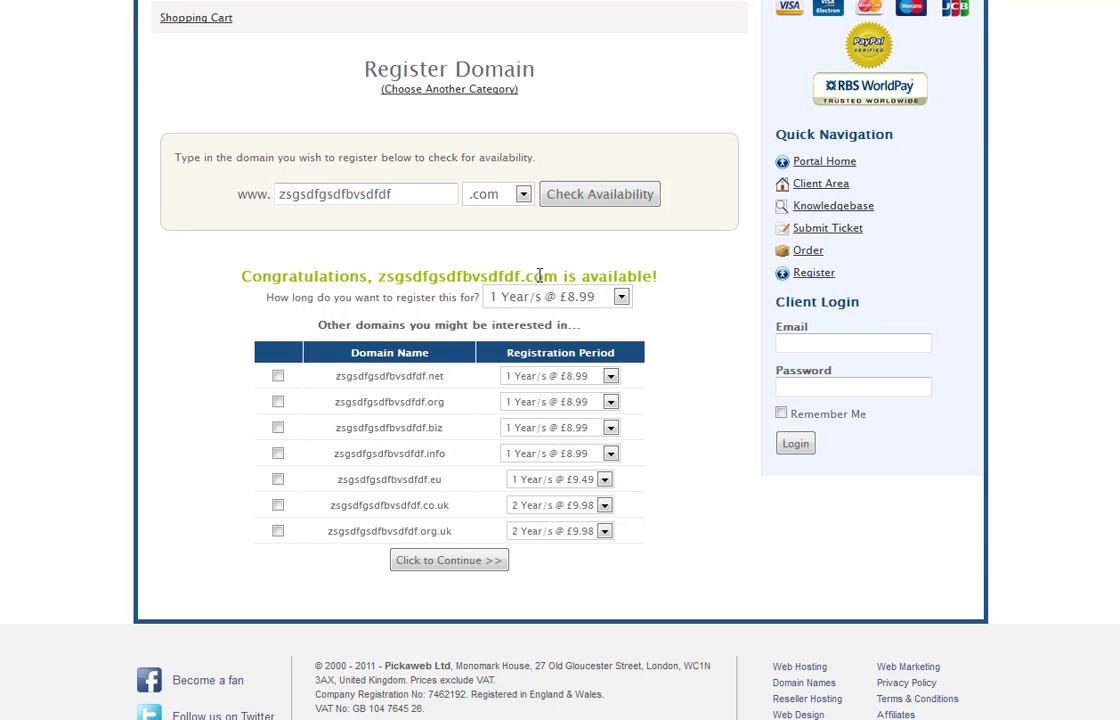
double_click(540, 276)
double_click(435, 376)
click(436, 406)
double_click(436, 403)
click(685, 367)
click(572, 297)
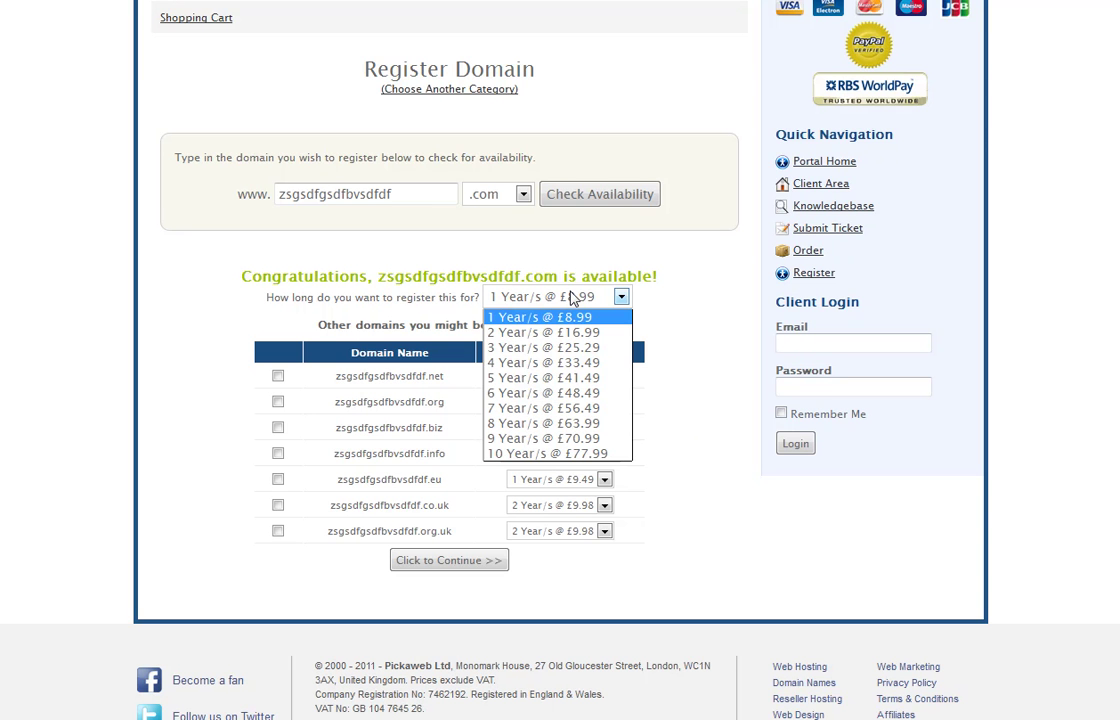
click(683, 339)
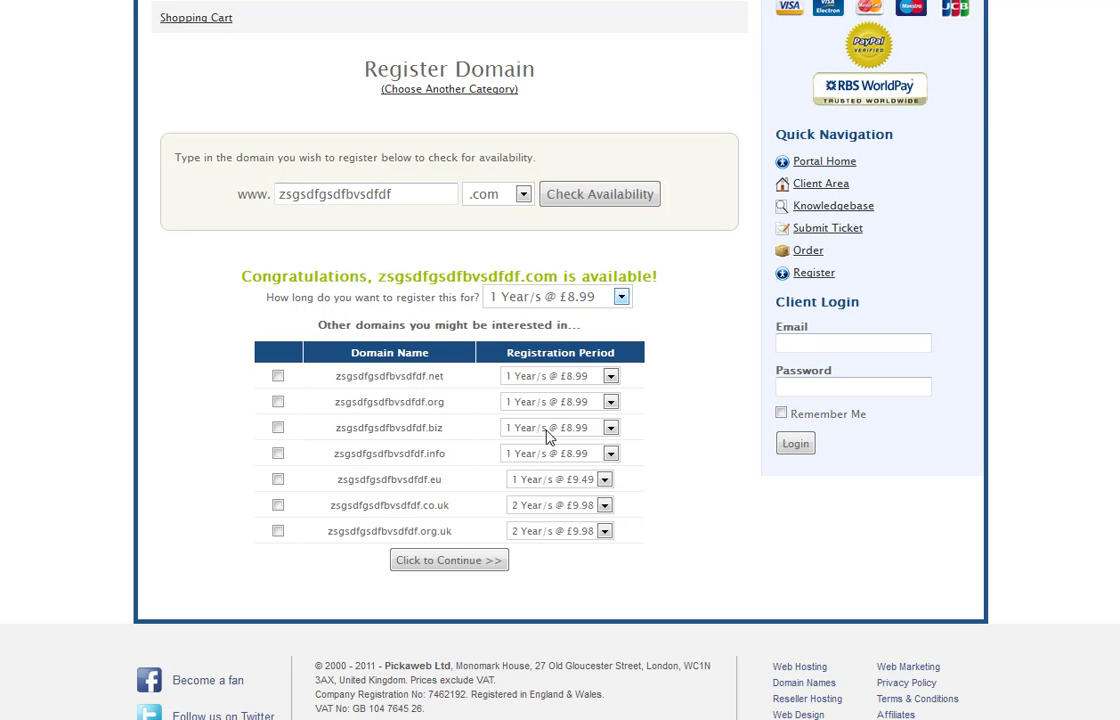
Step: Examine the registration periods and prices of the .co.uk, .info and .eu alternatives
drag(452, 506, 423, 506)
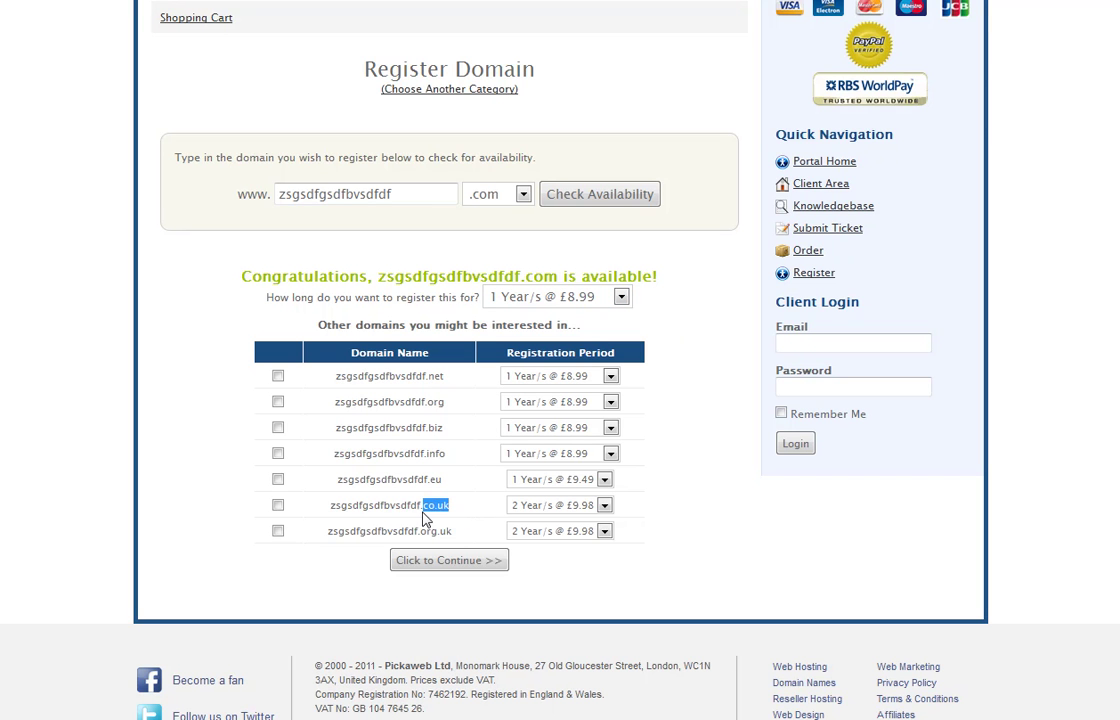
click(536, 507)
click(538, 512)
click(565, 509)
click(537, 456)
click(537, 456)
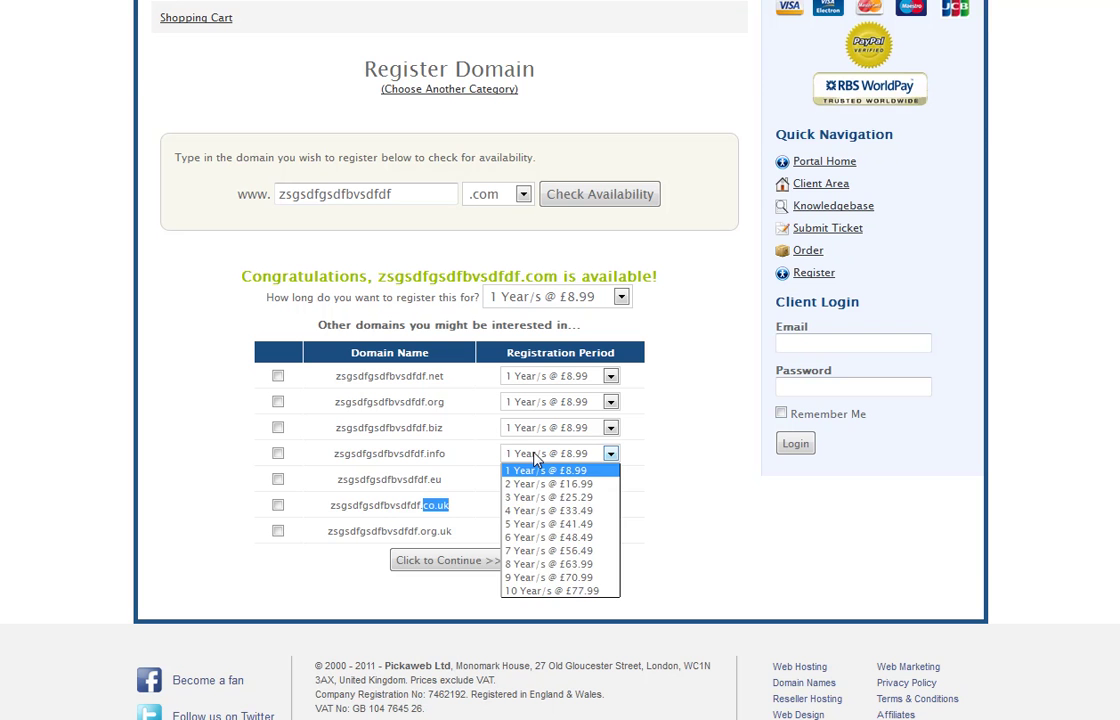
click(533, 460)
drag(430, 480, 508, 480)
click(658, 481)
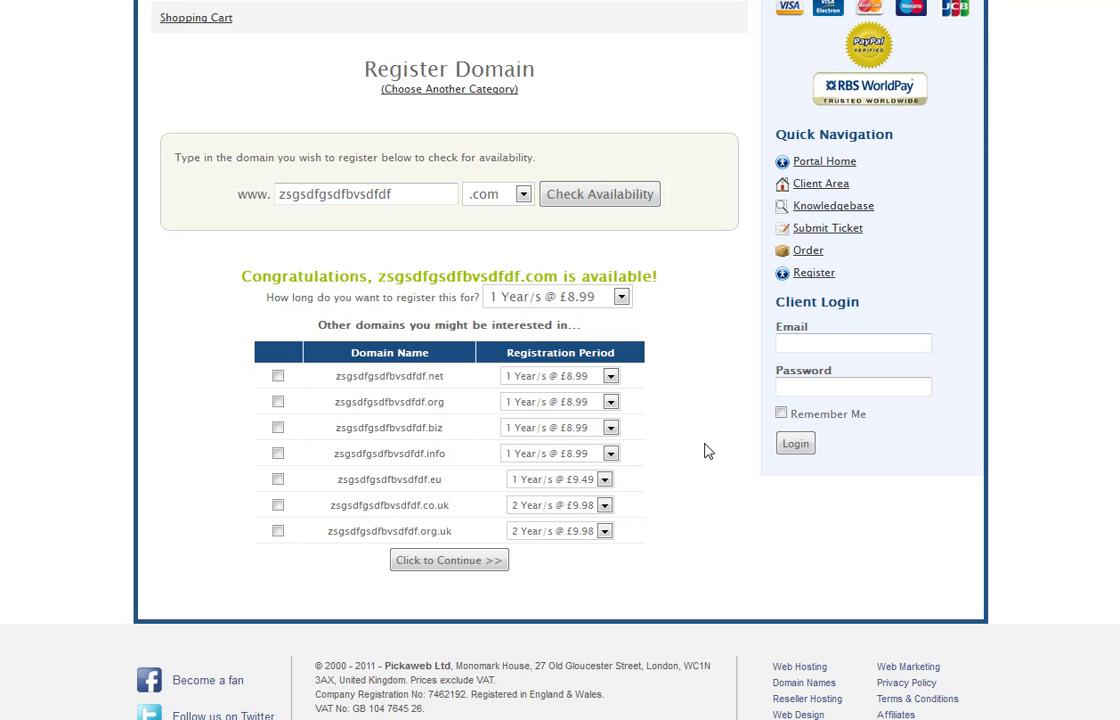
Step: Add the .co.uk version of the domain to the order and continue to the domain configuration
click(279, 507)
click(449, 563)
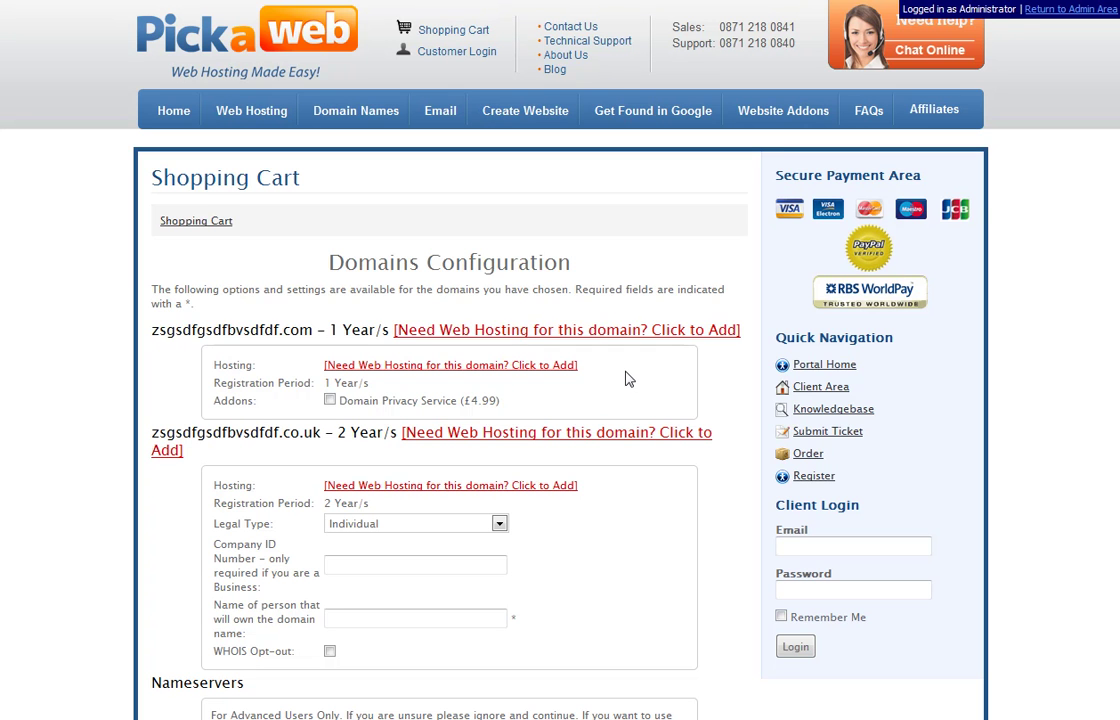
Step: Add the Domain Privacy Service to the .com domain
drag(313, 330, 132, 294)
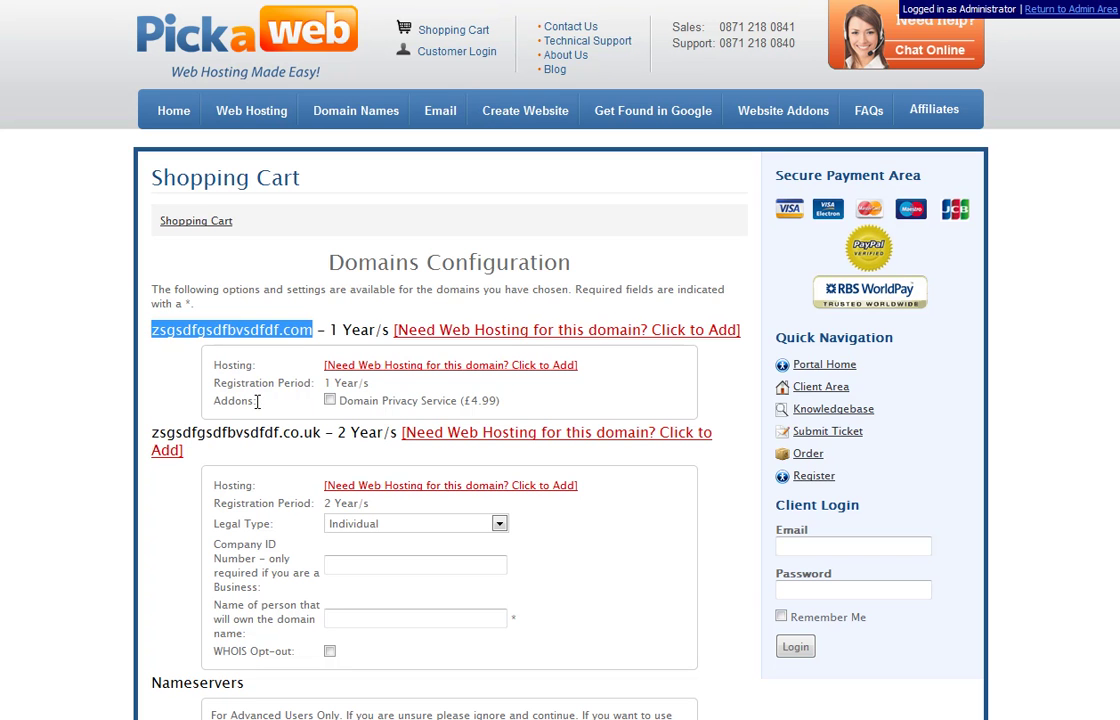
drag(338, 401, 456, 413)
click(561, 407)
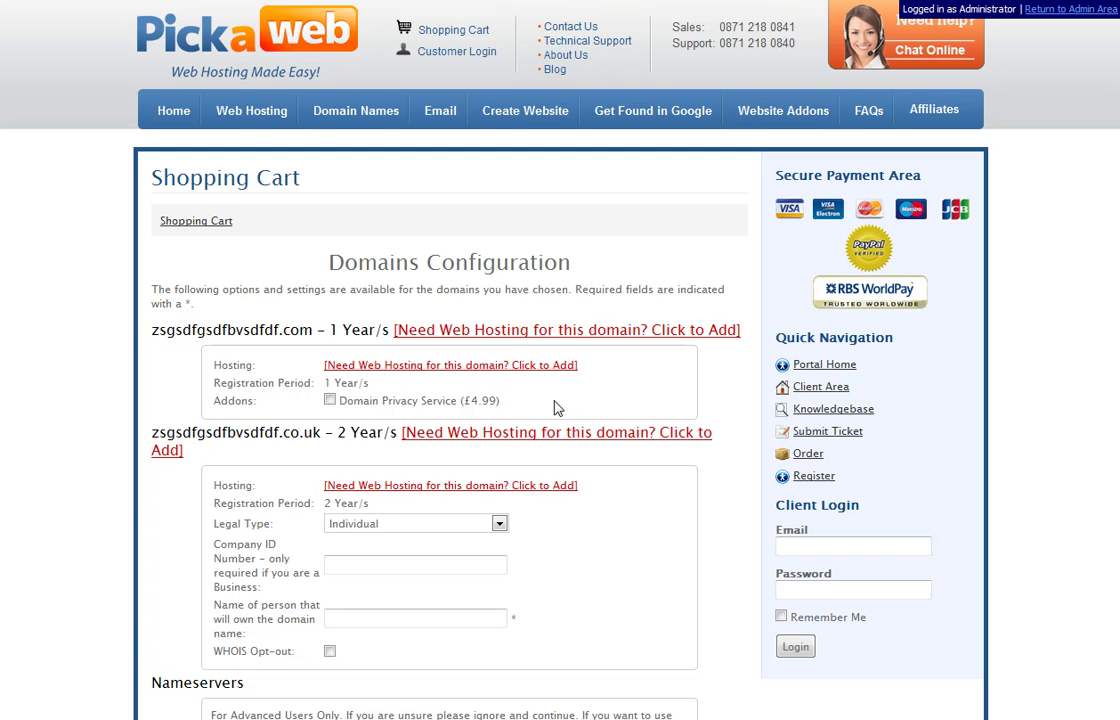
click(330, 401)
Step: Review the WHOIS opt-out setting and the legal types available for the .co.uk domain
scroll(265, 468, down, 1)
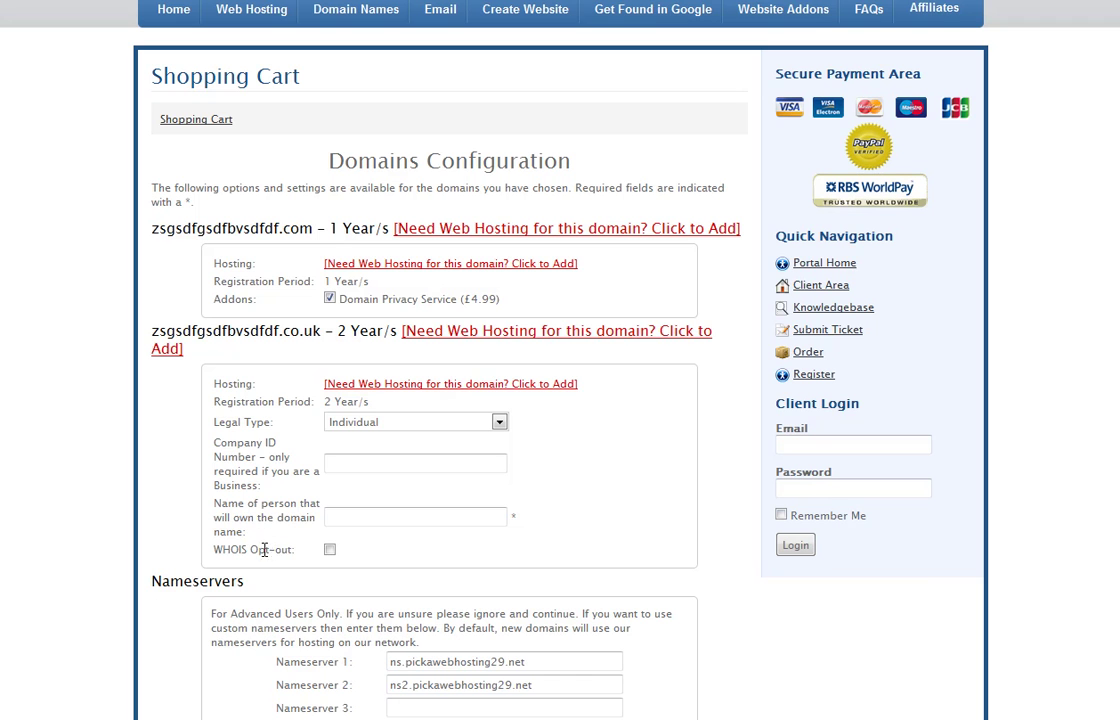
drag(289, 549, 212, 549)
click(287, 549)
click(376, 426)
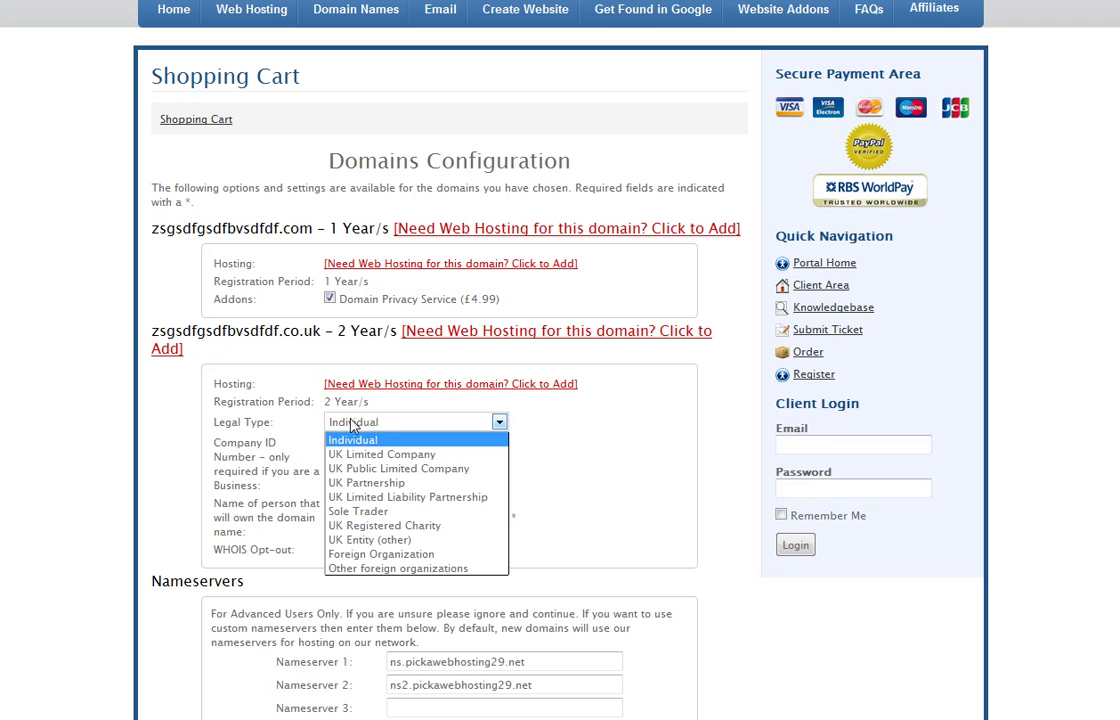
click(222, 424)
click(352, 426)
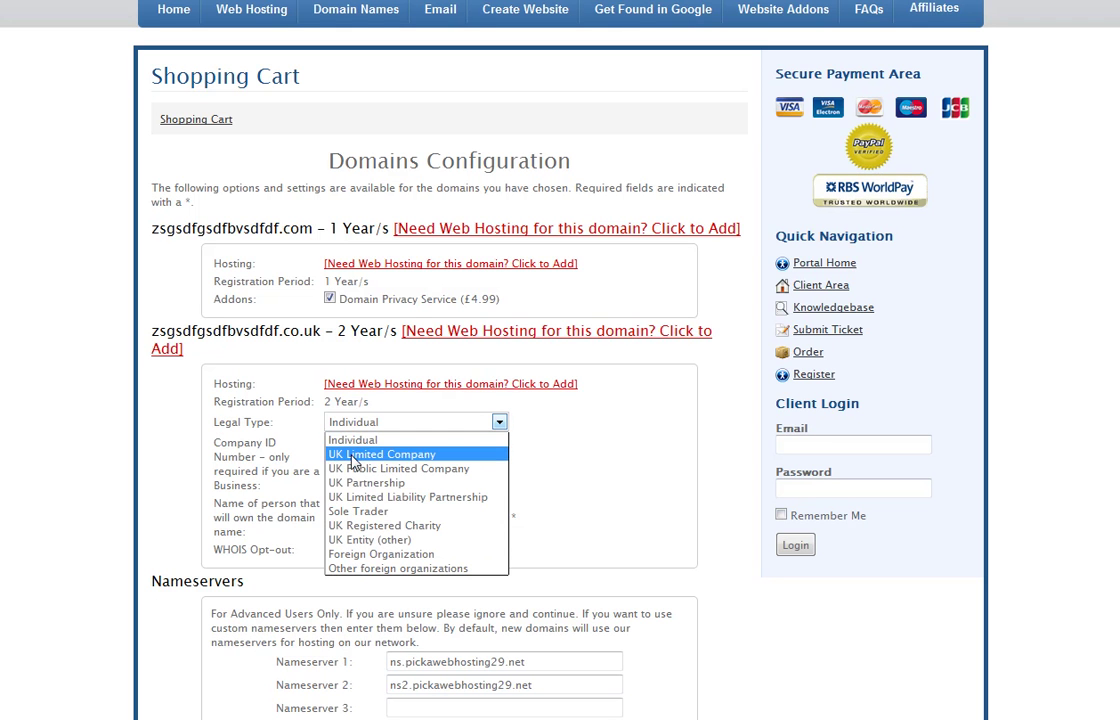
click(300, 447)
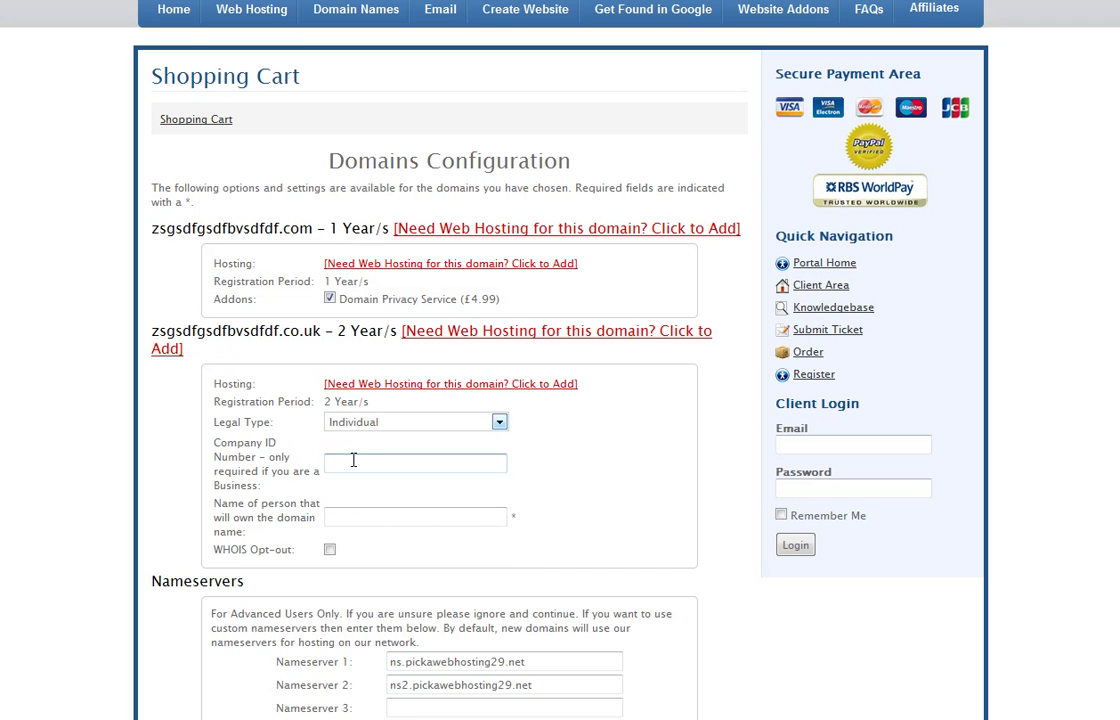
Step: Set the legal type of the .co.uk domain to Individual
click(349, 425)
click(350, 455)
click(348, 424)
click(355, 439)
Step: Enter the domain owner's name for the .co.uk domain and enable its WHOIS opt-out
click(341, 462)
click(347, 518)
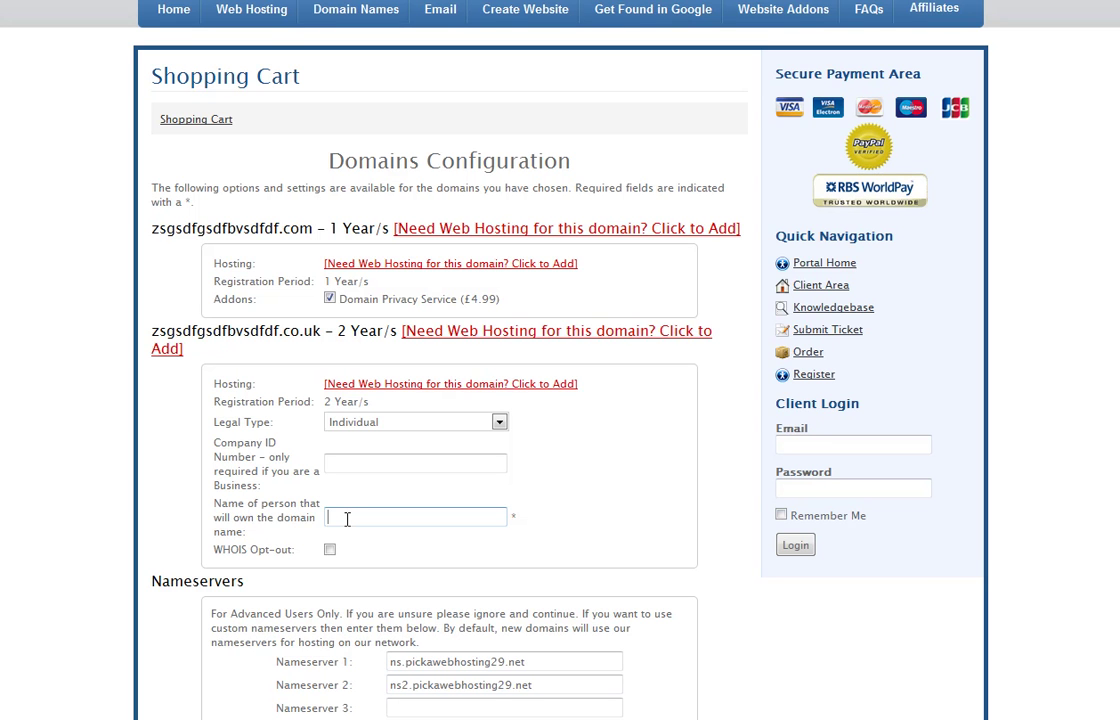
text(fred bloggs)
click(330, 550)
Step: Update the cart with the default nameservers and continue to the checkout
scroll(645, 520, down, 3)
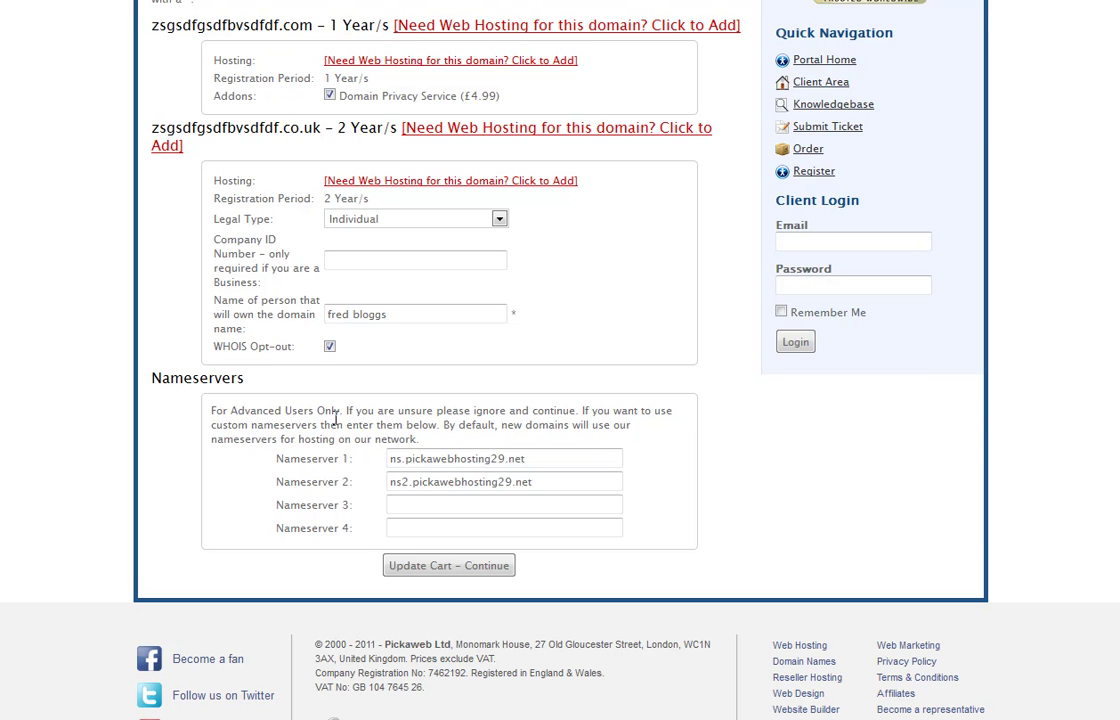
click(420, 570)
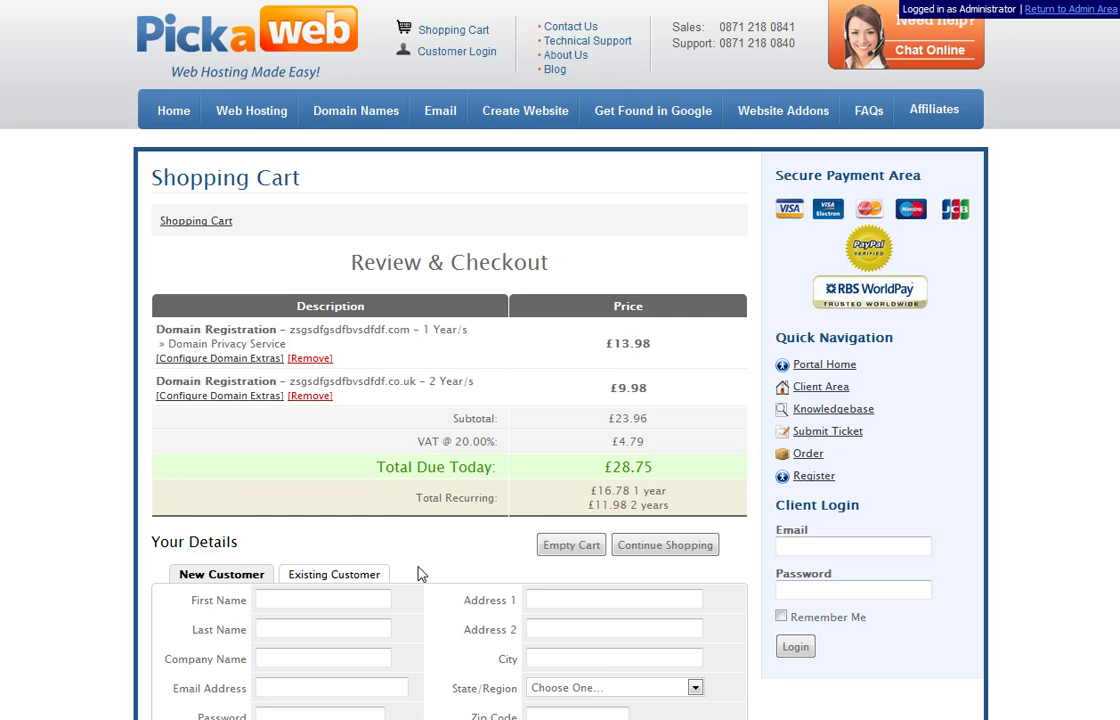
Step: Review the order summary and the new customer detail fields on the checkout page
scroll(486, 556, down, 2)
scroll(490, 557, down, 2)
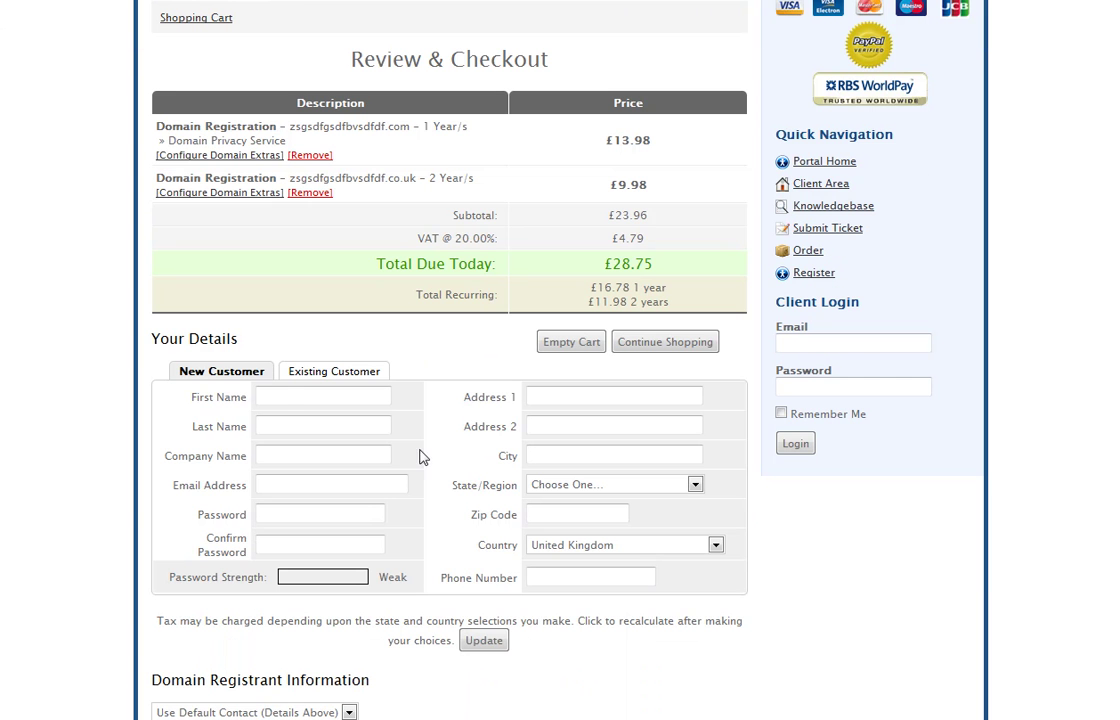
click(286, 398)
click(292, 428)
click(294, 455)
Step: Choose payment via credit or debit card and agree to the Terms of Service
scroll(785, 563, down, 1)
scroll(785, 563, down, 1)
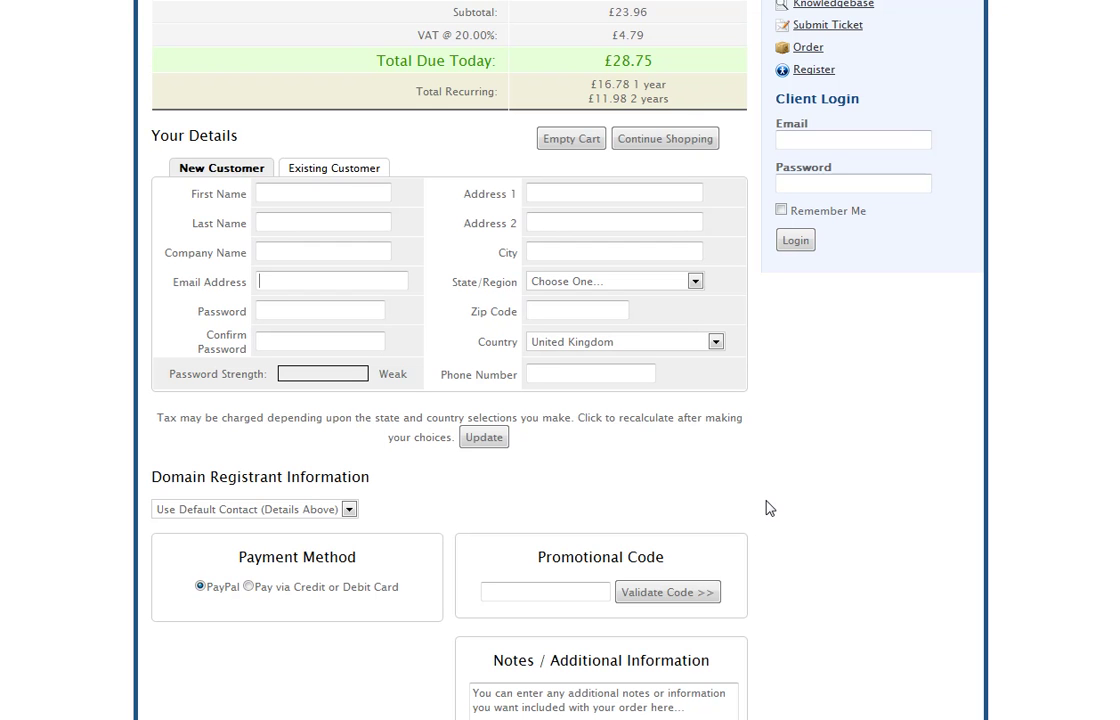
click(249, 587)
scroll(600, 517, down, 1)
scroll(884, 500, down, 1)
click(330, 568)
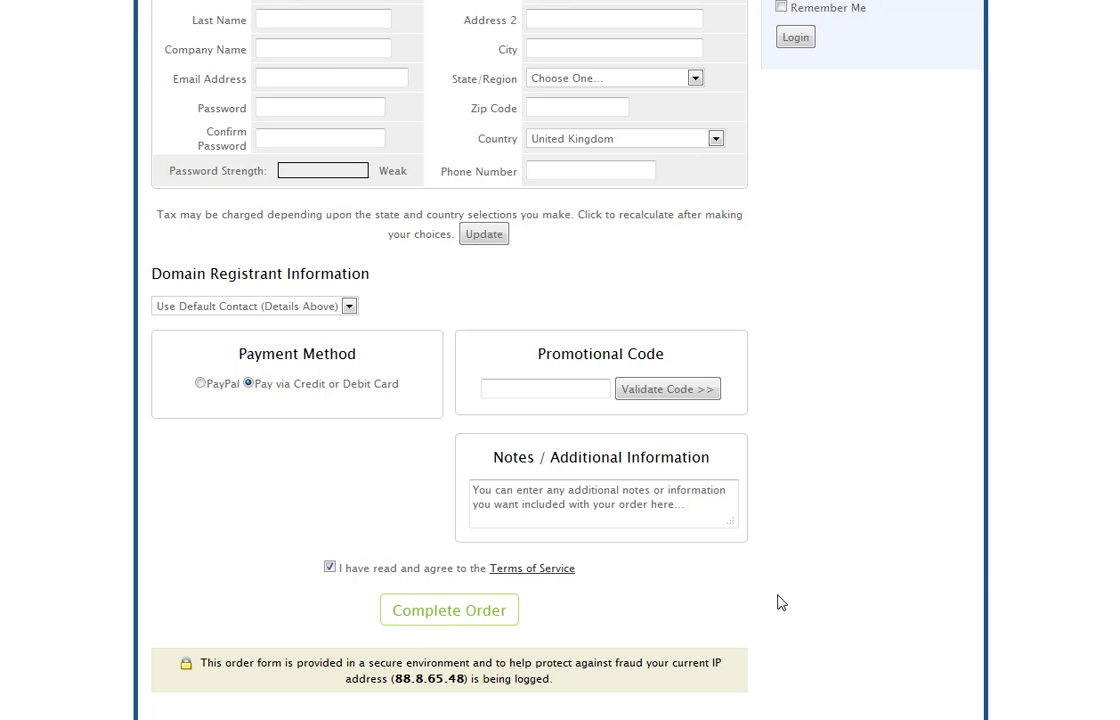
scroll(915, 577, up, 5)
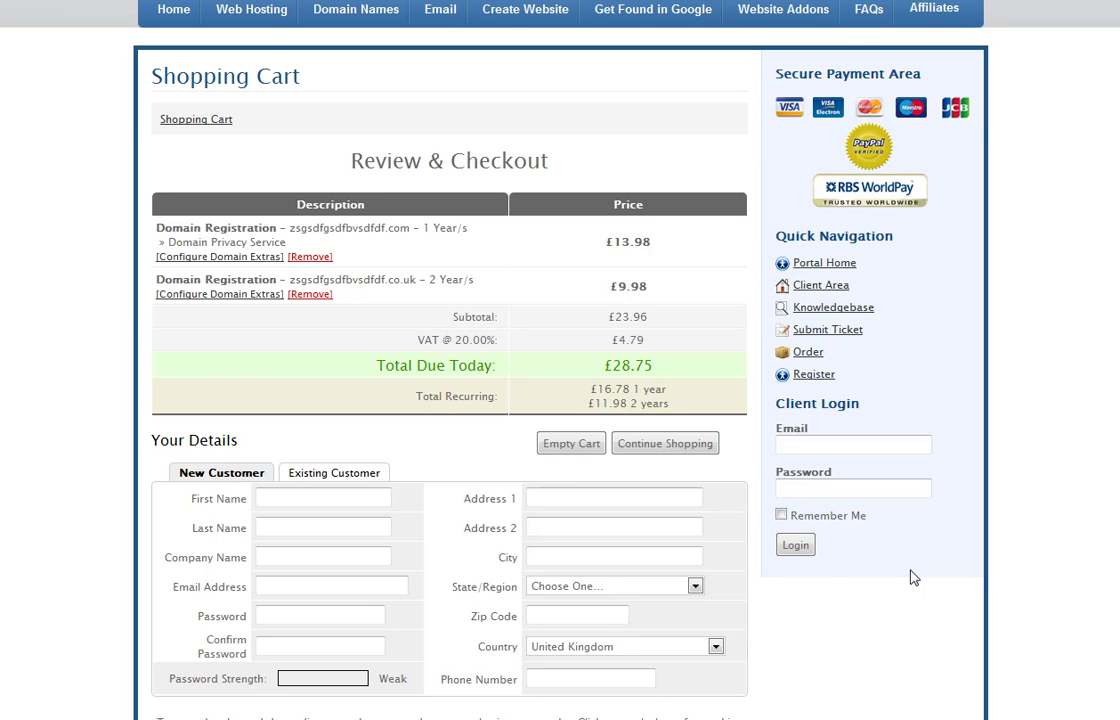
scroll(915, 577, up, 1)
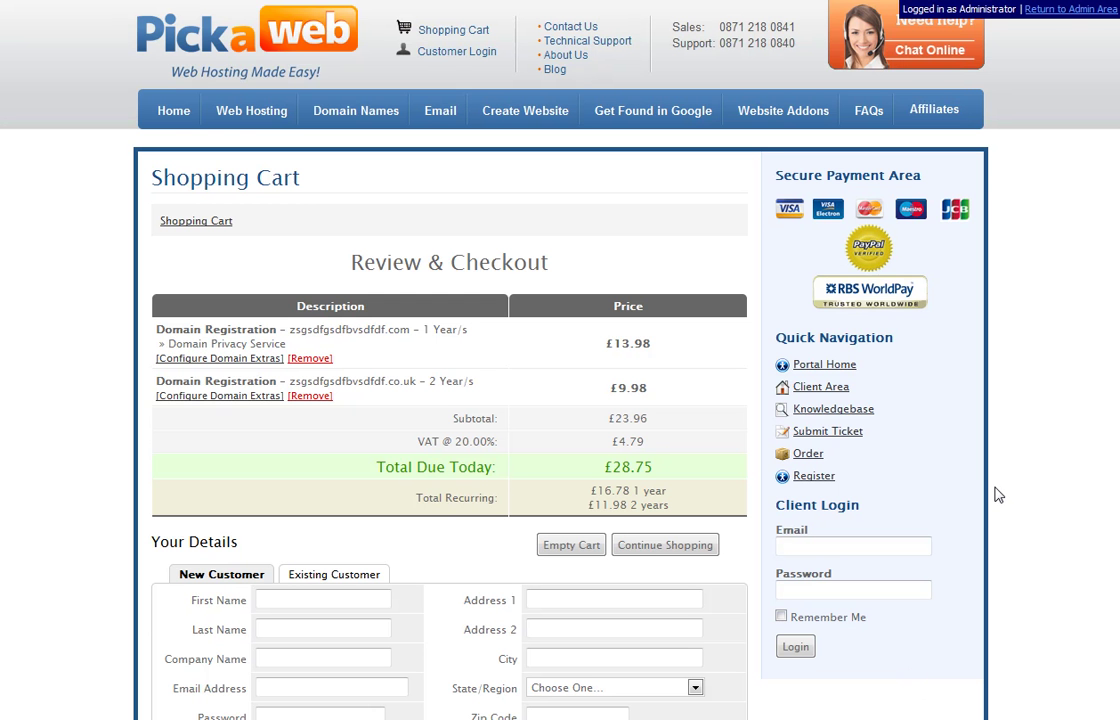
scroll(1000, 476, down, 1)
scroll(1001, 476, up, 1)
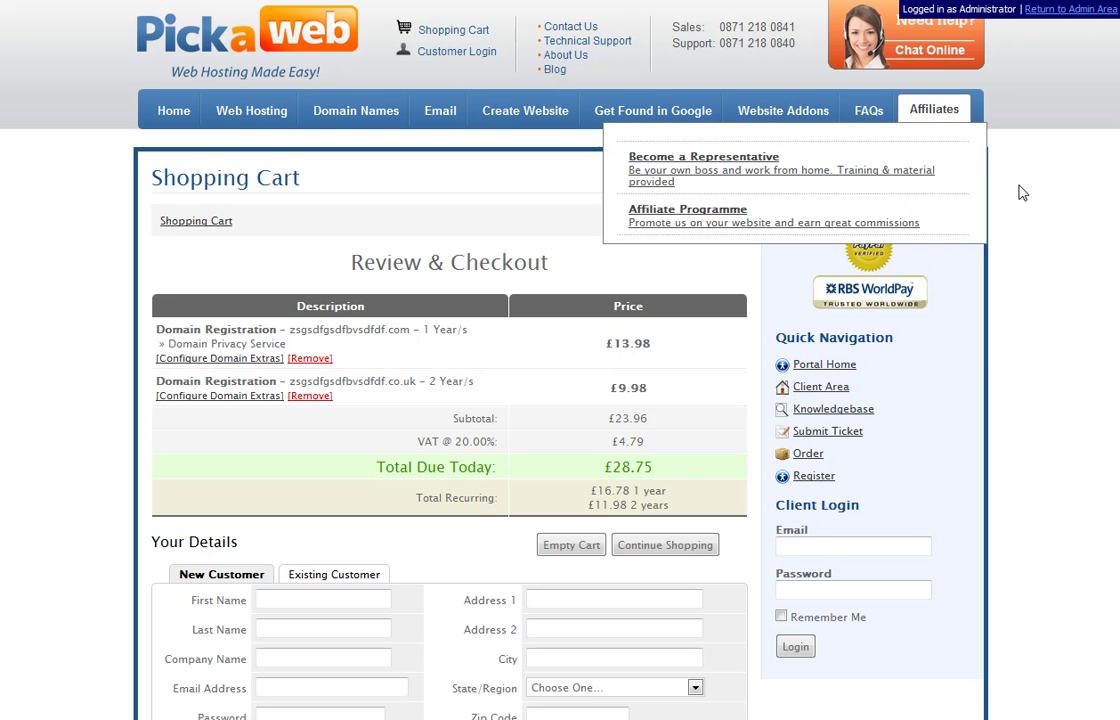